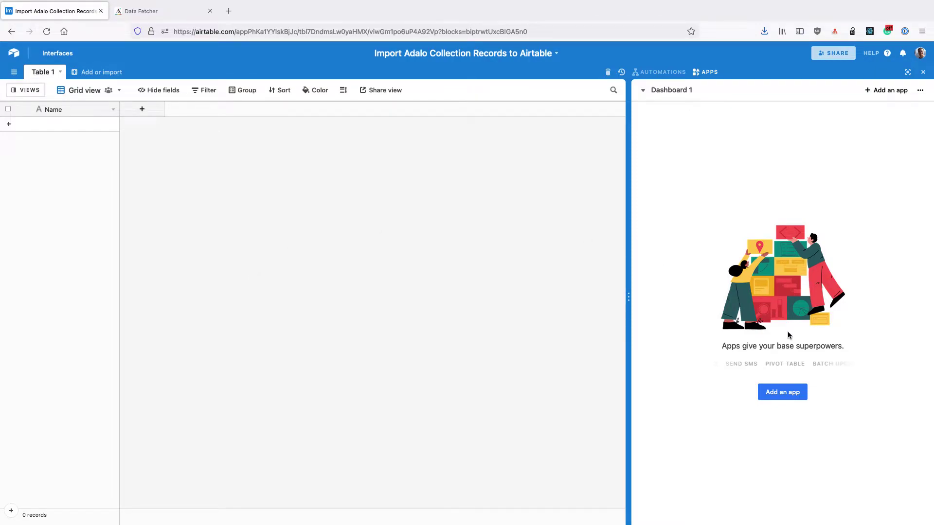
# - Add the Data Fetcher app to the base, found by searching the Marketplace for 'fetch'
pyautogui.click(774, 390)
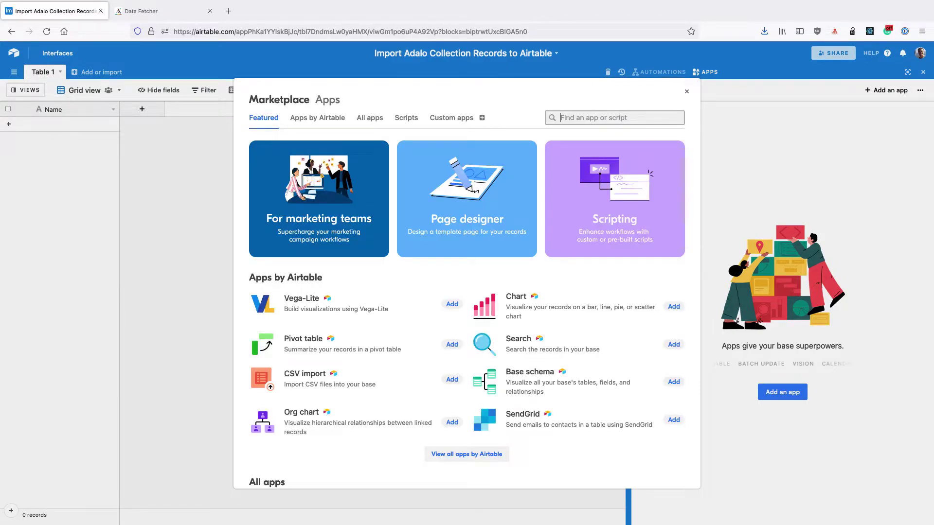
pyautogui.write('fetch')
pyautogui.click(453, 170)
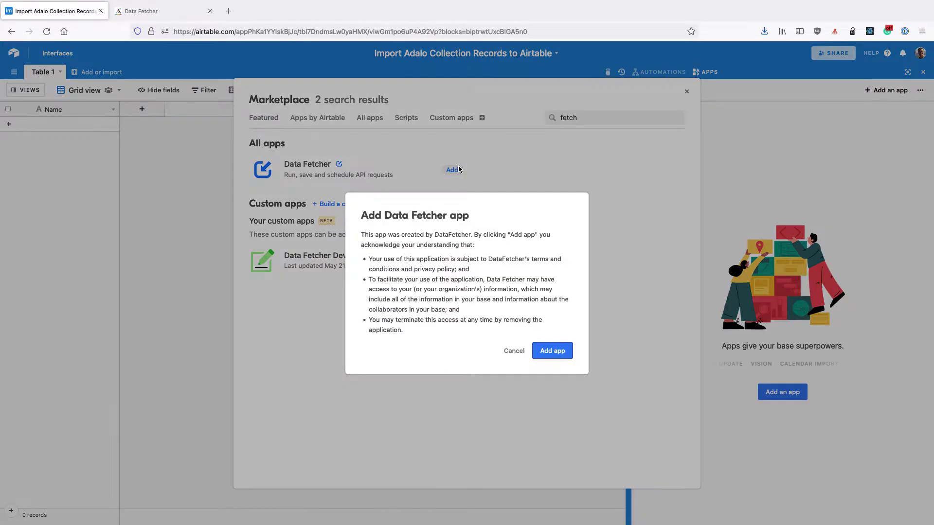
pyautogui.click(552, 350)
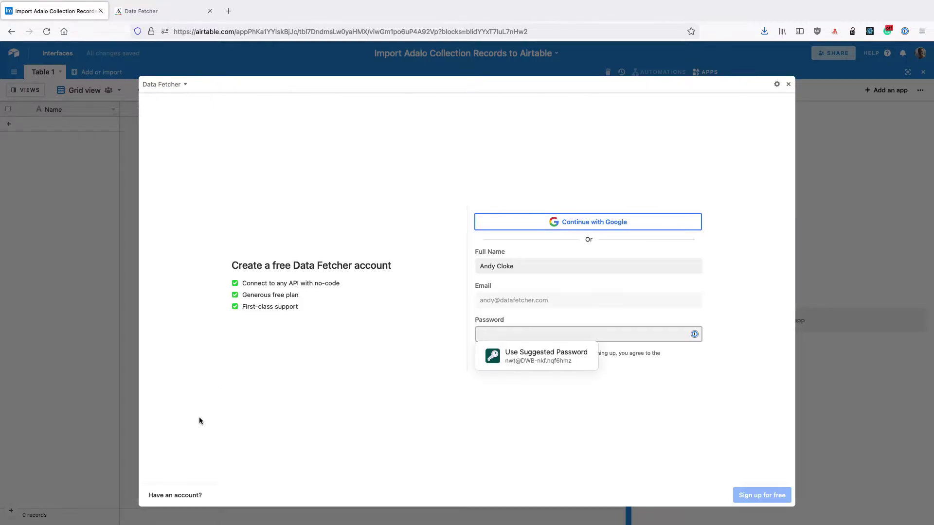
# - Sign in to Data Fetcher with an existing account
pyautogui.click(161, 492)
pyautogui.press('super+v')
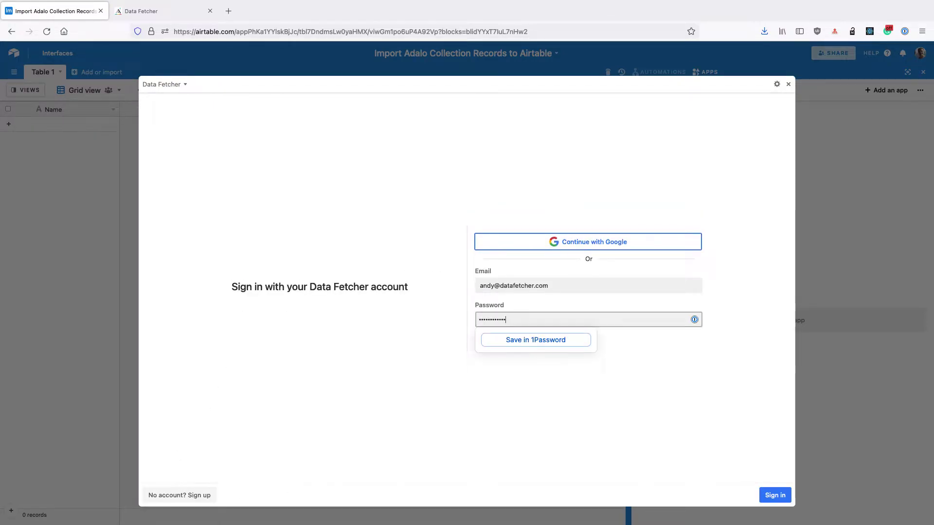
pyautogui.press('Return')
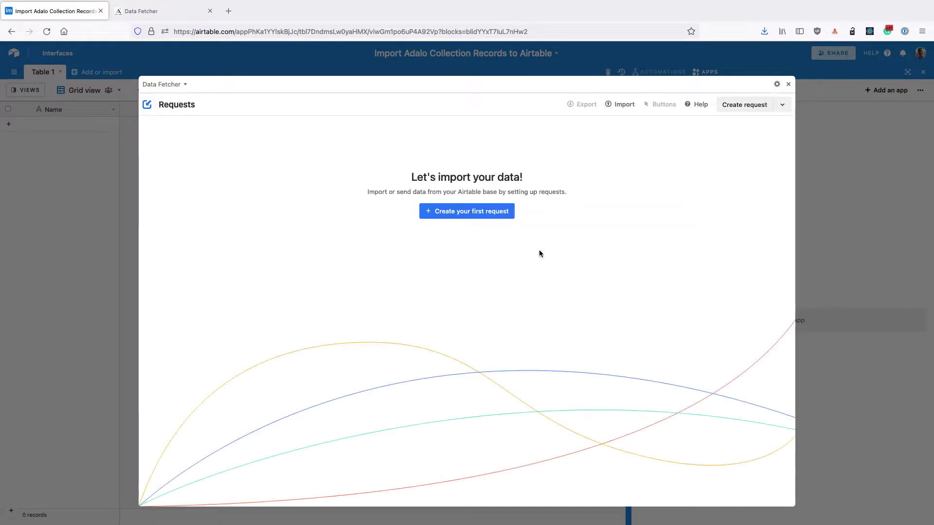
# - Create the first request with Adalo as its application
pyautogui.click(458, 212)
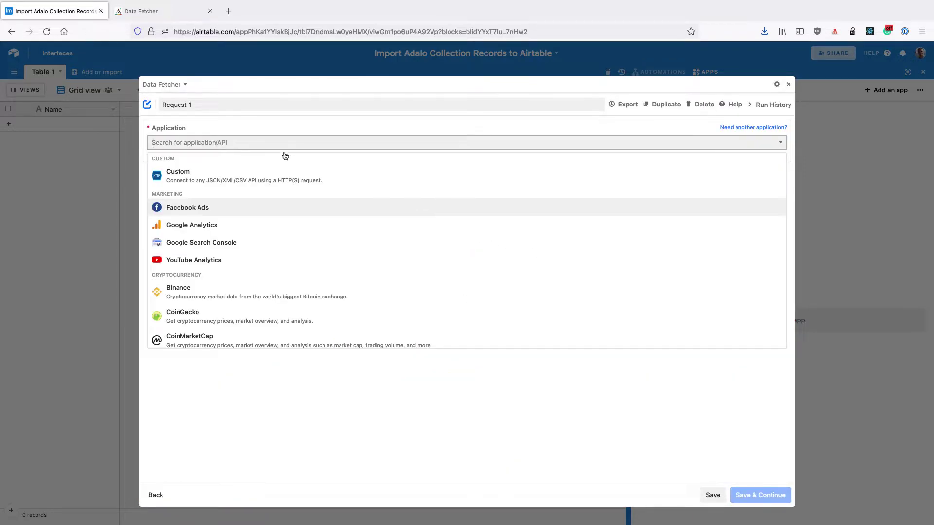
pyautogui.write('ada')
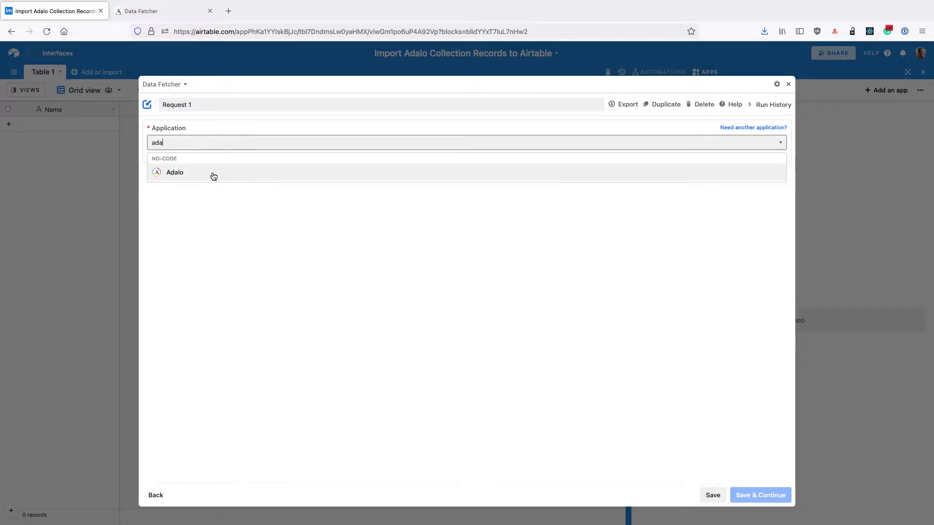
pyautogui.click(213, 176)
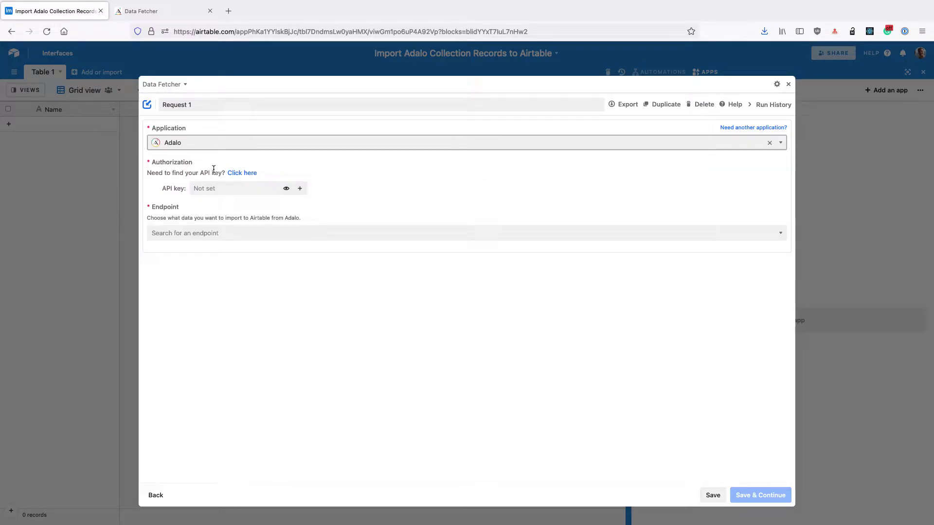
pyautogui.click(151, 11)
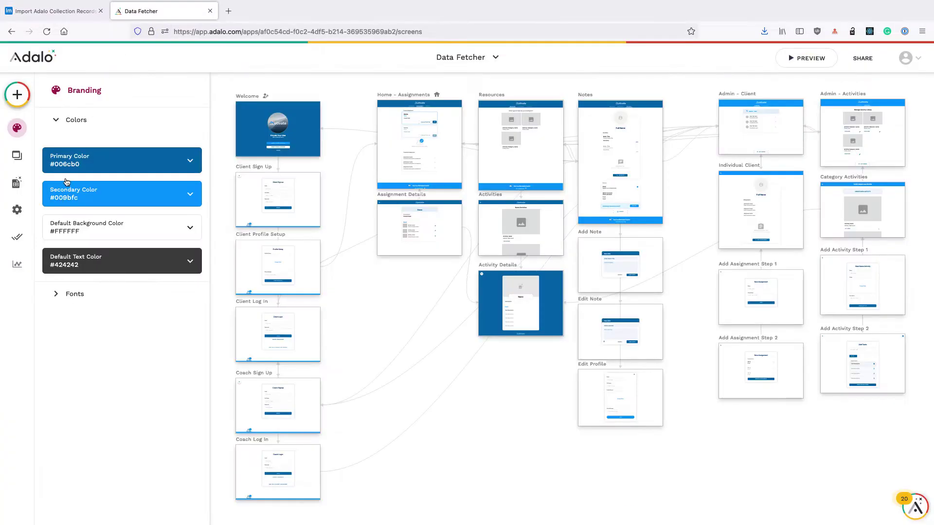
# - Reveal the Adalo app's API key under Settings > App Access and copy it
pyautogui.click(17, 209)
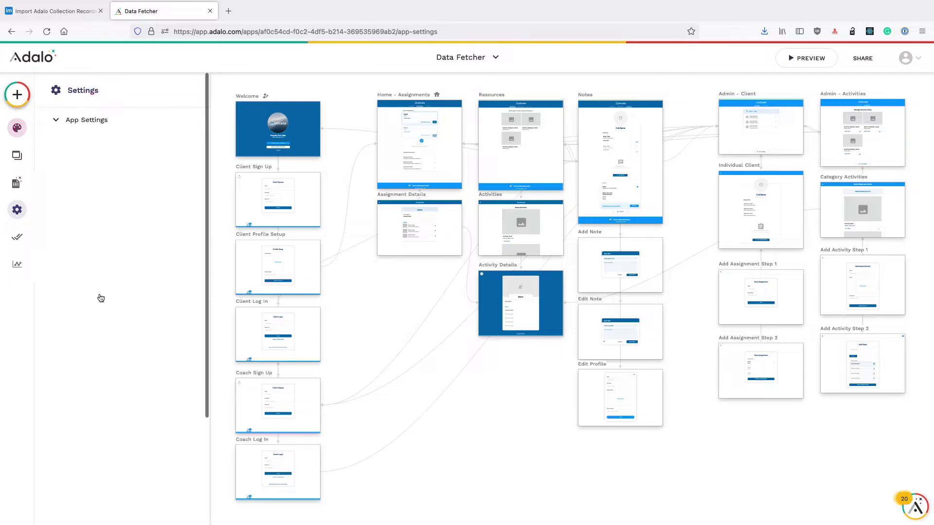
pyautogui.click(72, 468)
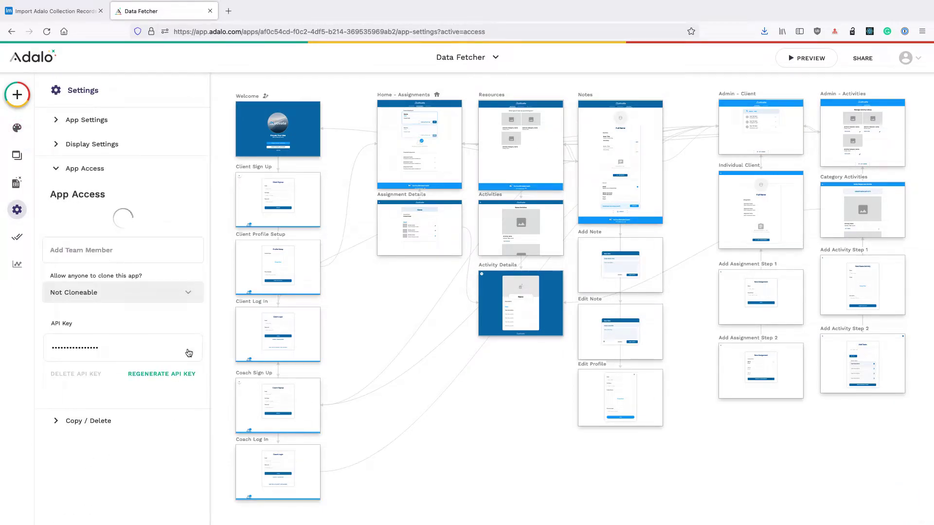
pyautogui.click(189, 349)
pyautogui.doubleClick(136, 351)
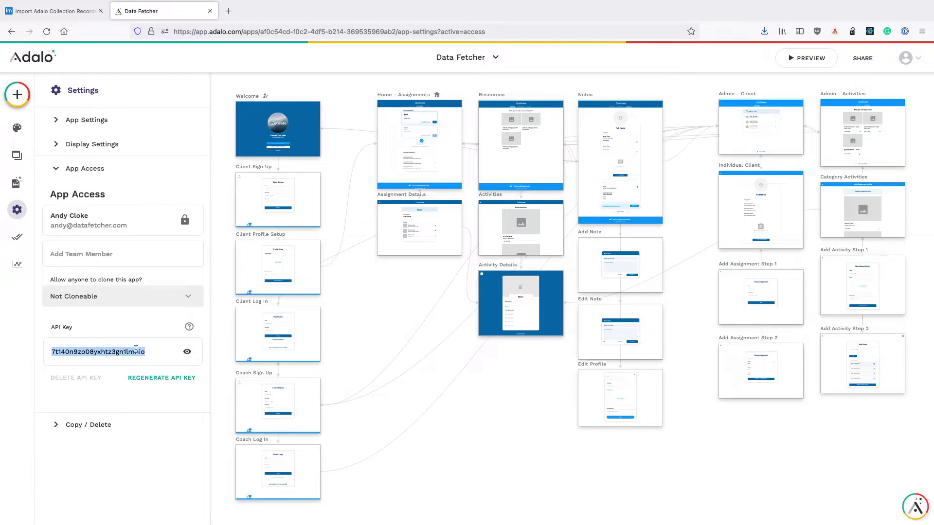
pyautogui.click(53, 11)
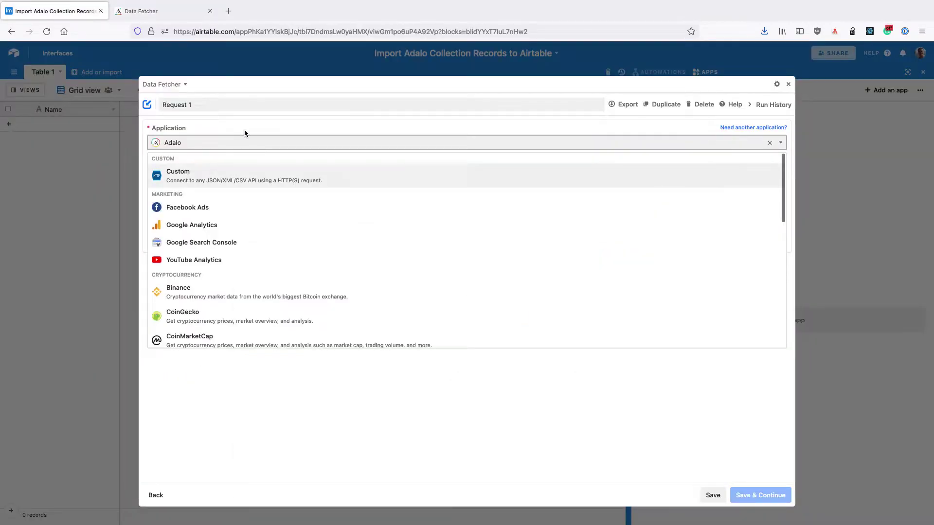
# - Paste the Adalo API key and choose the 'Get all records in a database collection' endpoint
pyautogui.press('Return')
pyautogui.click(214, 188)
pyautogui.press('super+v')
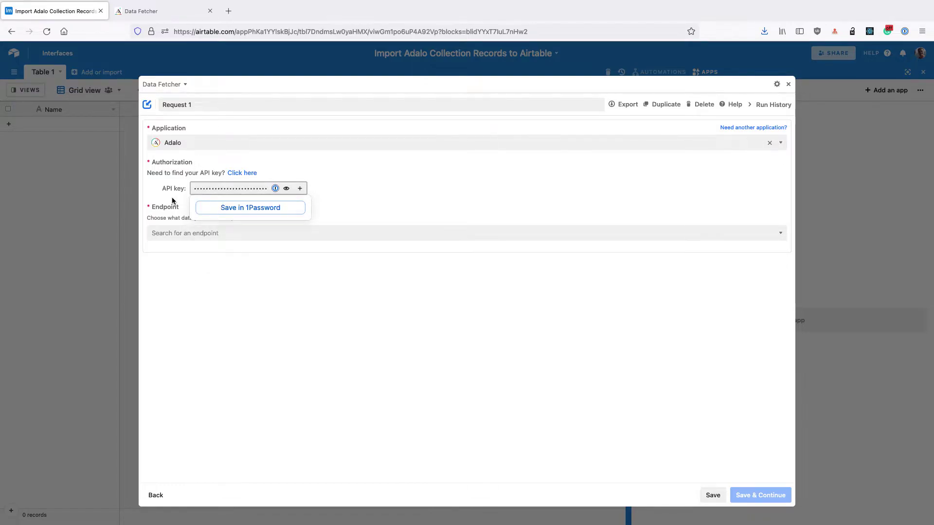
pyautogui.click(172, 233)
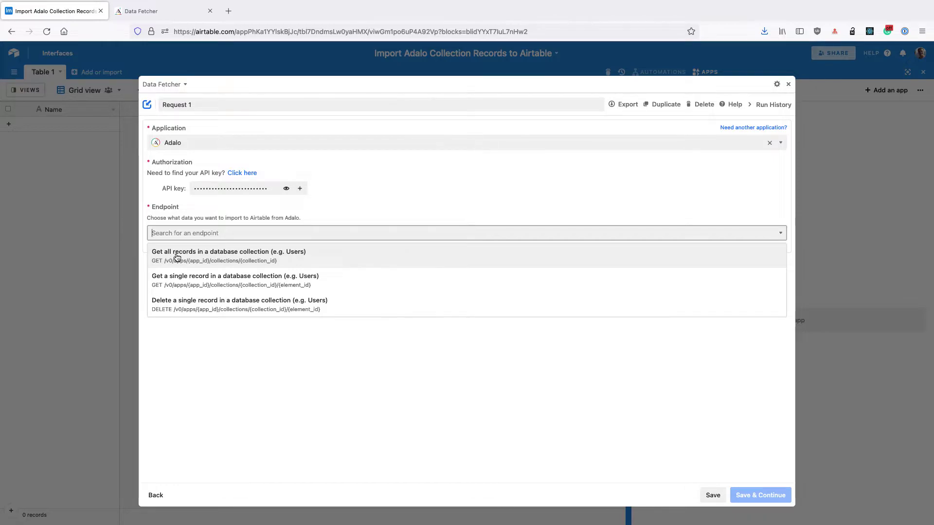
pyautogui.click(245, 261)
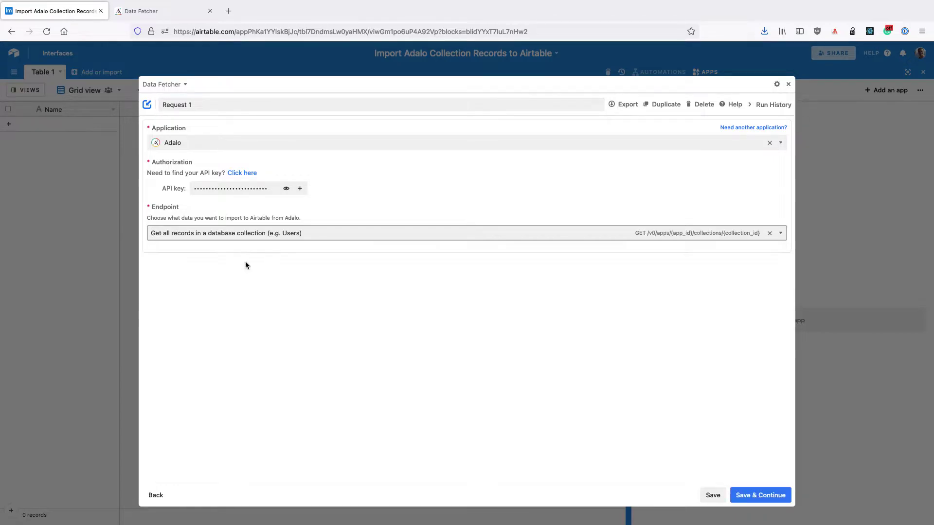
# - Rename the request to 'Fetch Adalo Records' and save it
pyautogui.doubleClick(198, 109)
pyautogui.tripleClick(197, 109)
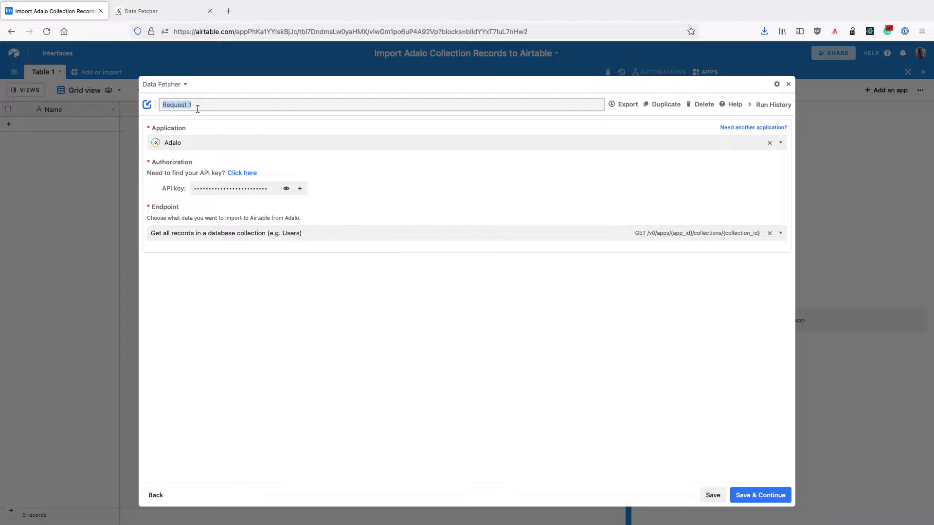
pyautogui.write('Fetch')
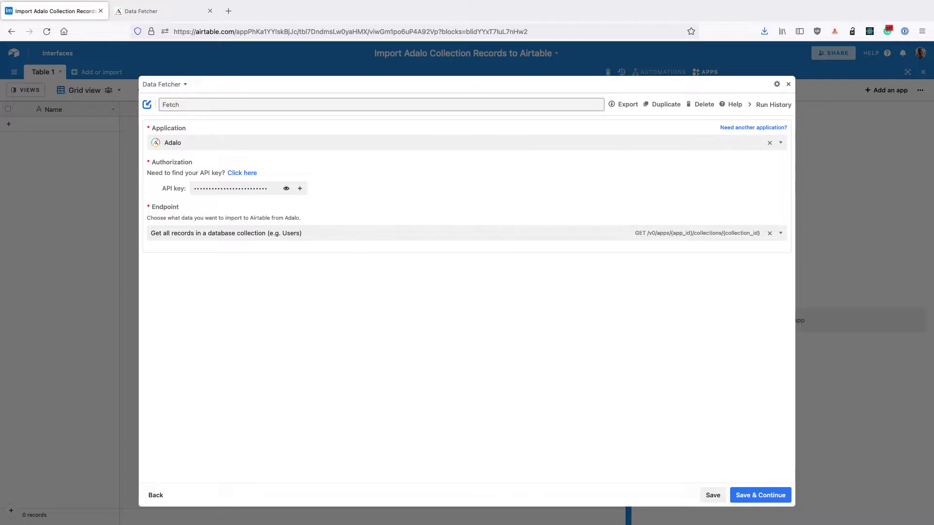
pyautogui.write(' Adalo')
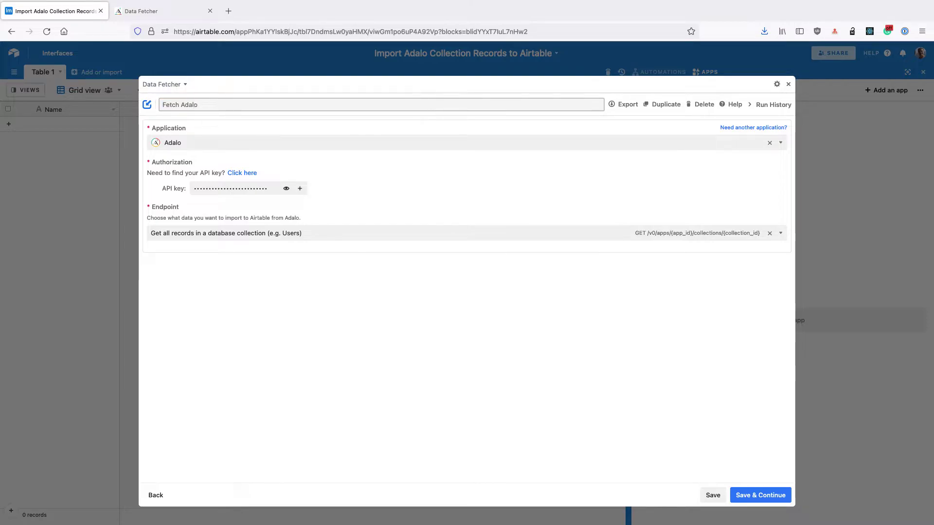
pyautogui.write(' Records')
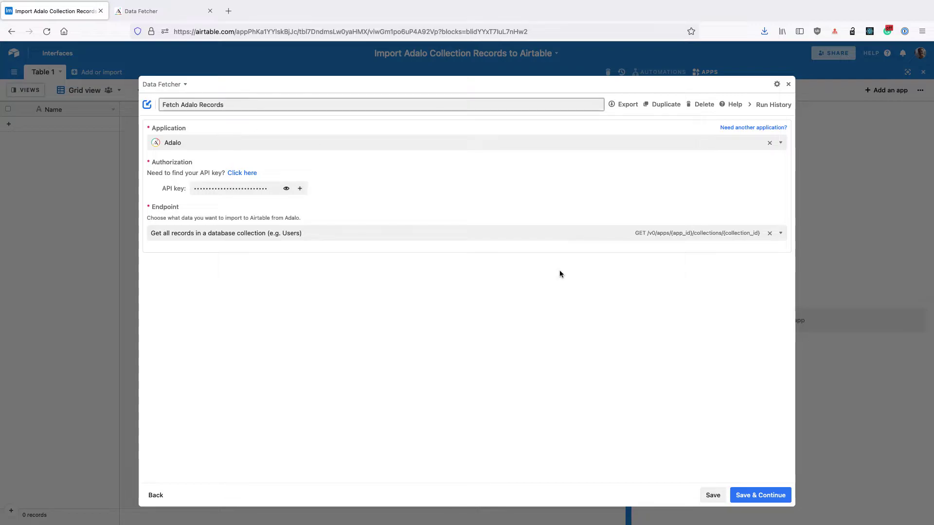
pyautogui.click(760, 495)
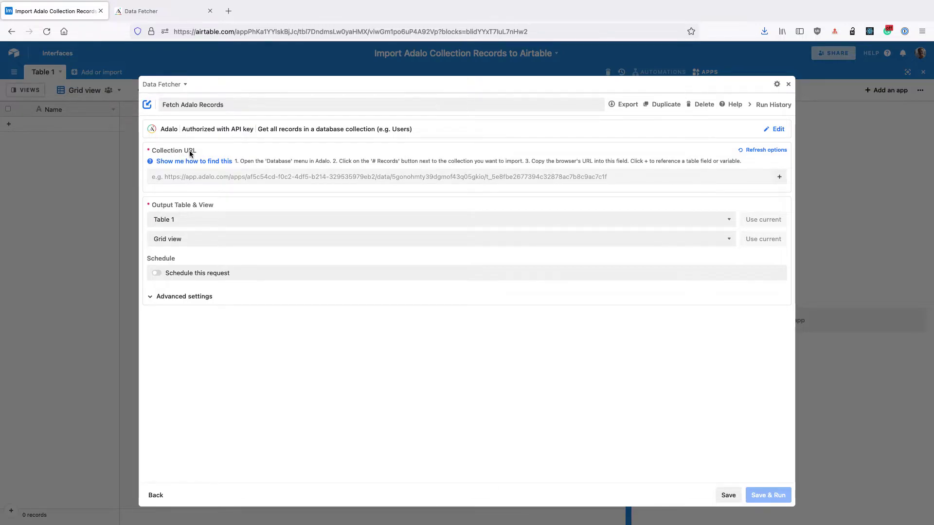
pyautogui.click(153, 18)
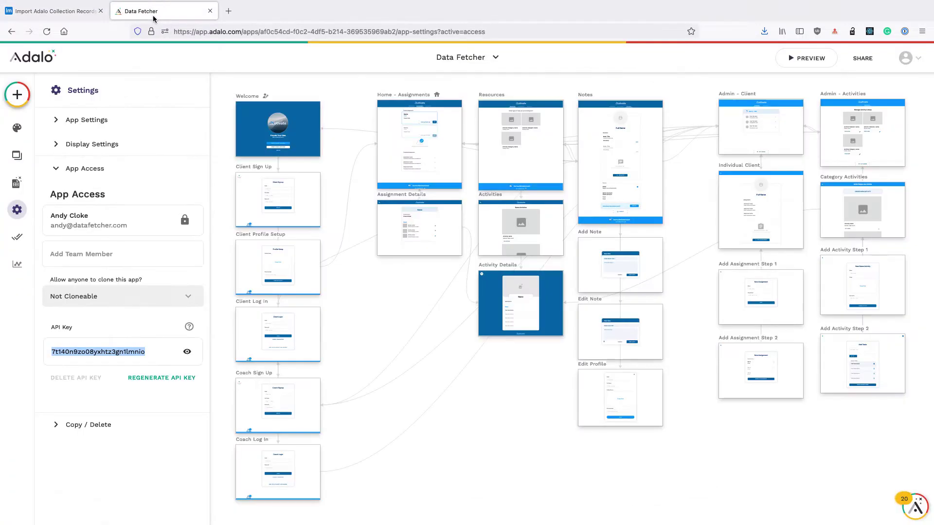
# - Open the Users collection's 124 records in Adalo and copy that page's URL
pyautogui.click(18, 177)
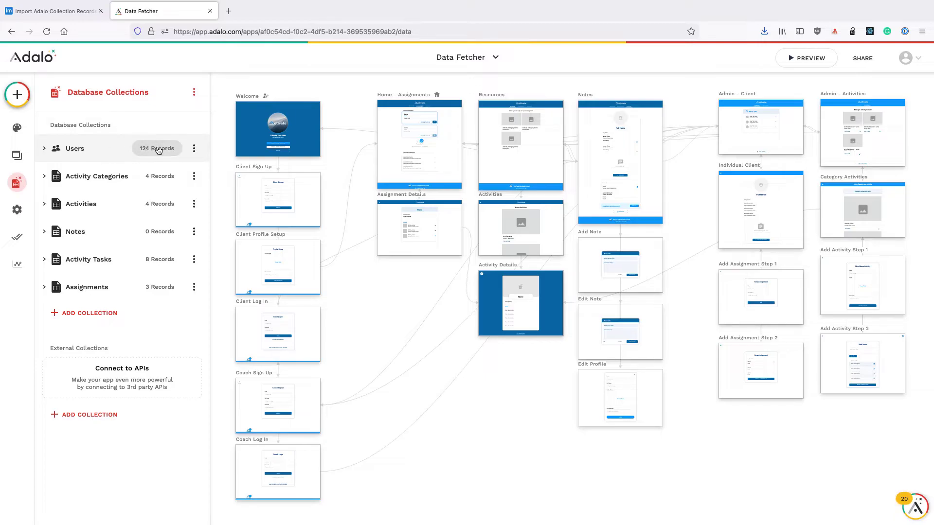
pyautogui.click(158, 150)
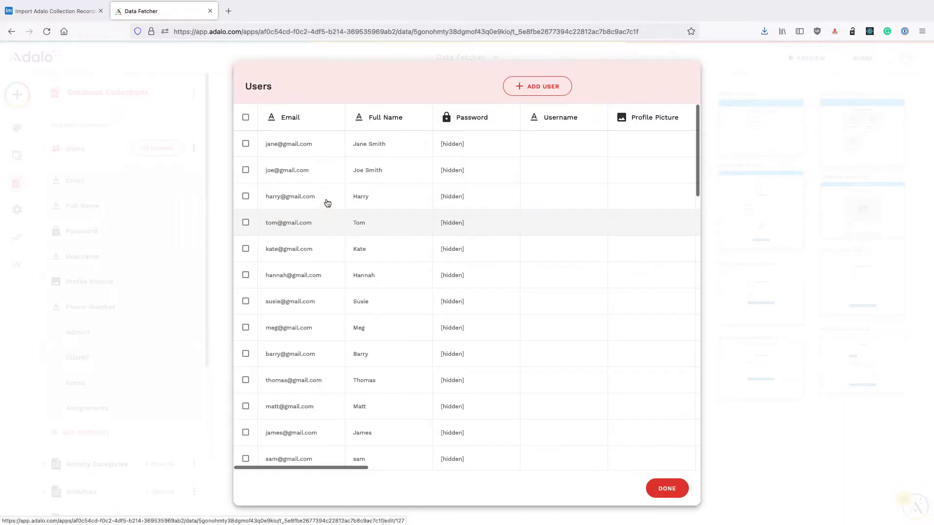
pyautogui.click(321, 29)
pyautogui.press('super+c')
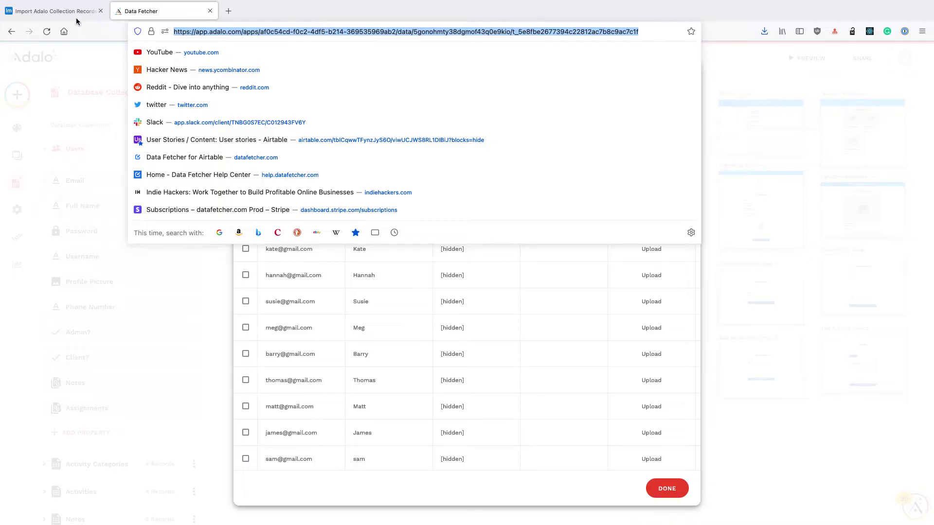
pyautogui.click(62, 15)
# - Paste the Users URL as the Collection URL, save and run, hiding future warnings
pyautogui.click(212, 177)
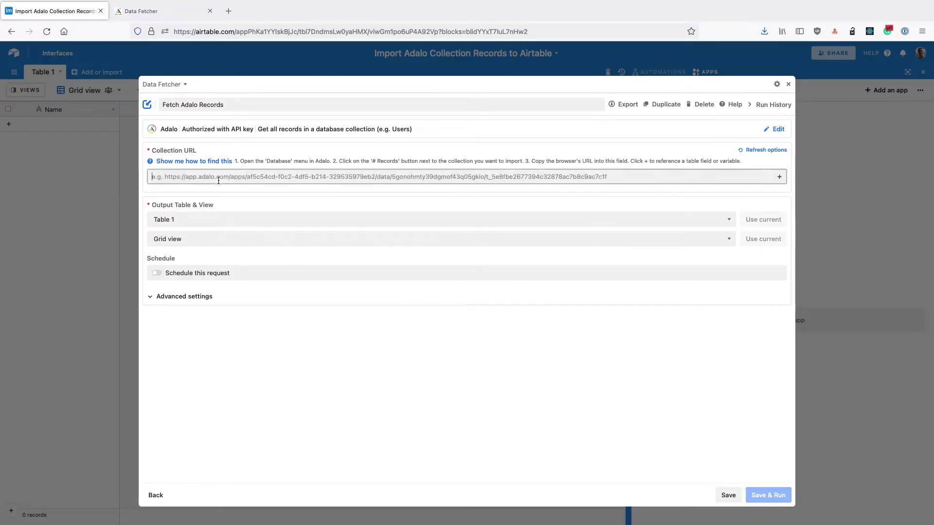
pyautogui.press('super+v')
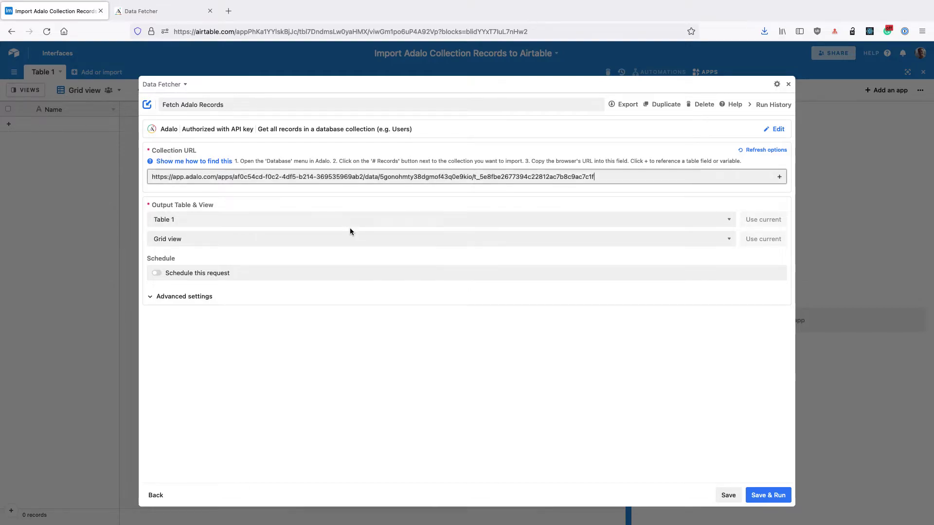
pyautogui.click(768, 495)
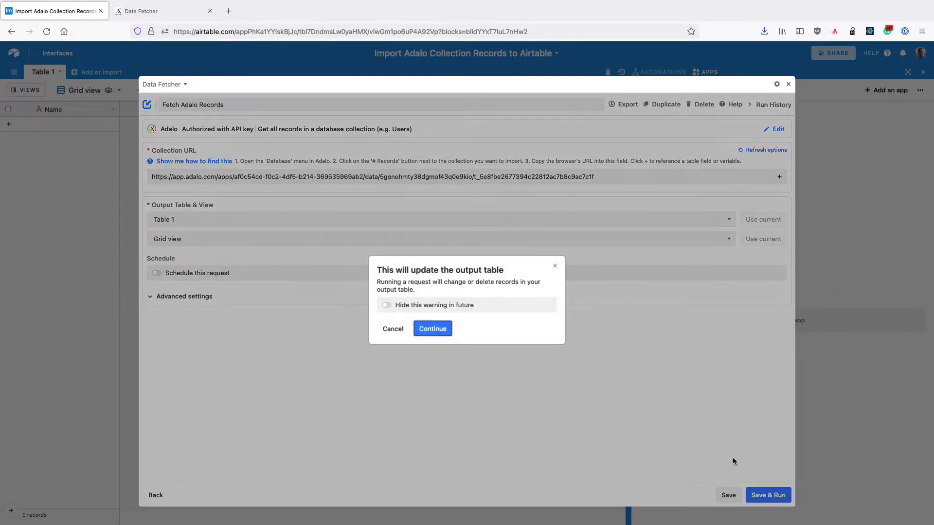
pyautogui.click(411, 305)
# - Confirm updating the output table and deselect all response fields
pyautogui.click(427, 324)
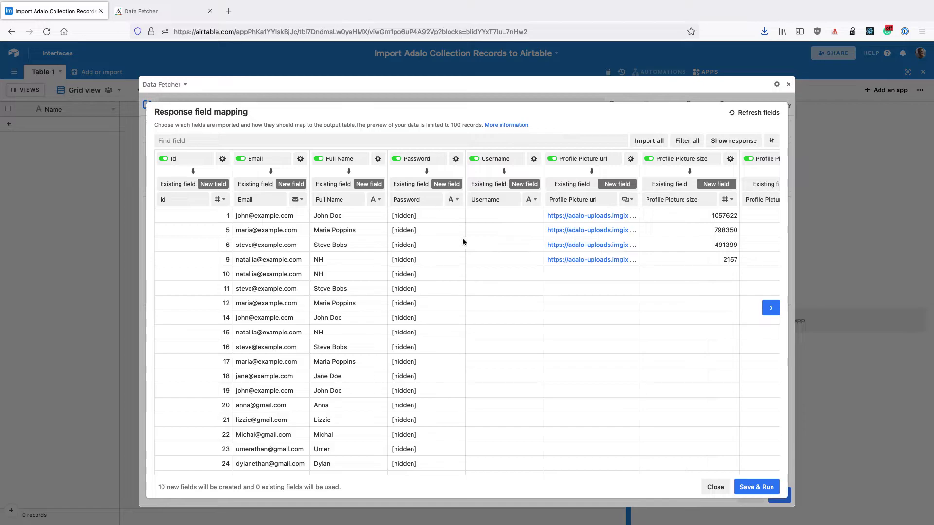
pyautogui.hscroll(10, 417, 261)
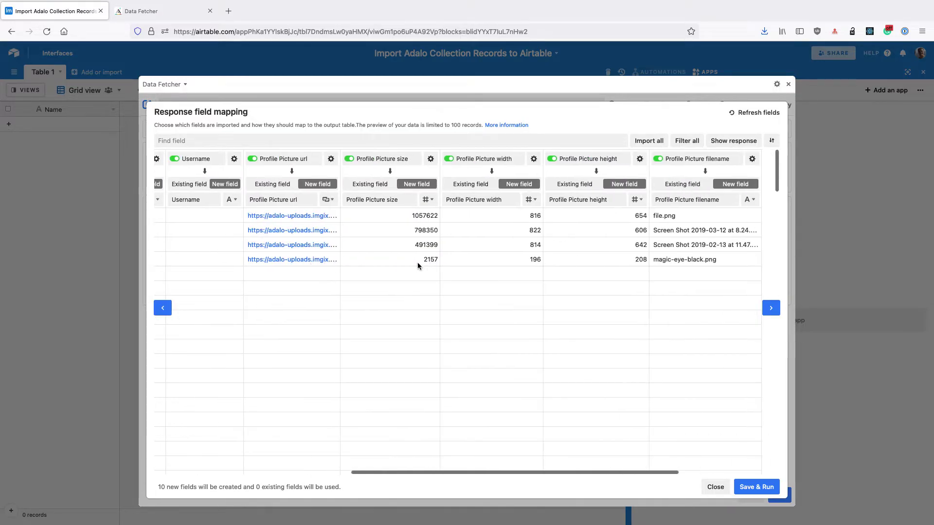
pyautogui.hscroll(-10, 417, 262)
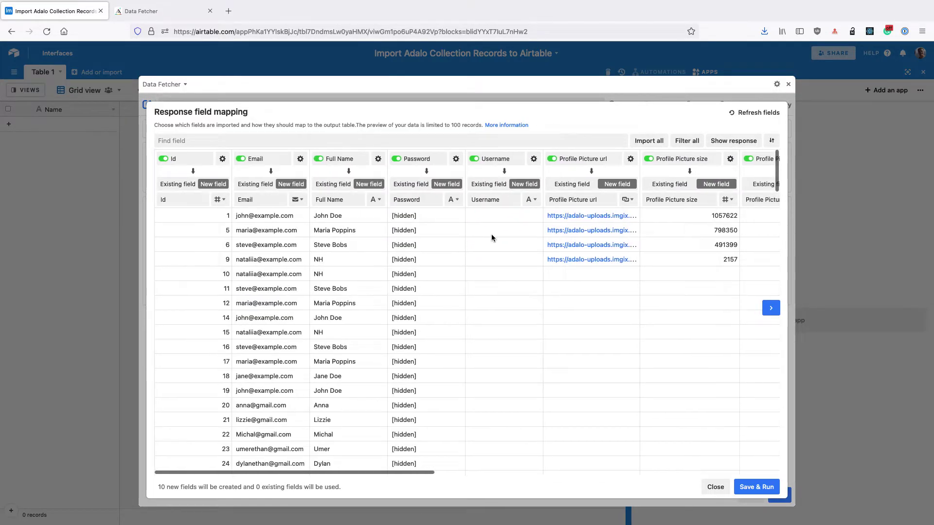
pyautogui.click(691, 142)
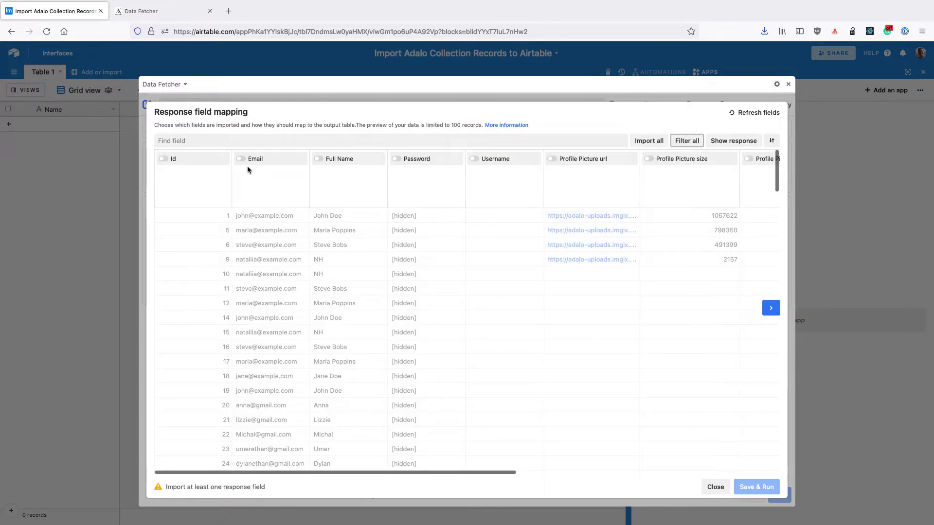
# - Import Id and Email as new fields, map Full Name to the existing Name field, and run
pyautogui.click(185, 160)
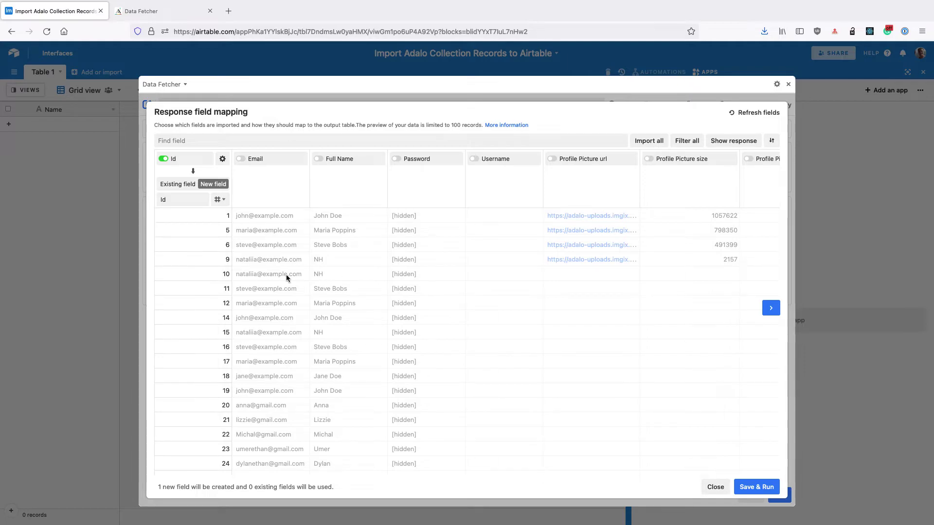
pyautogui.click(271, 159)
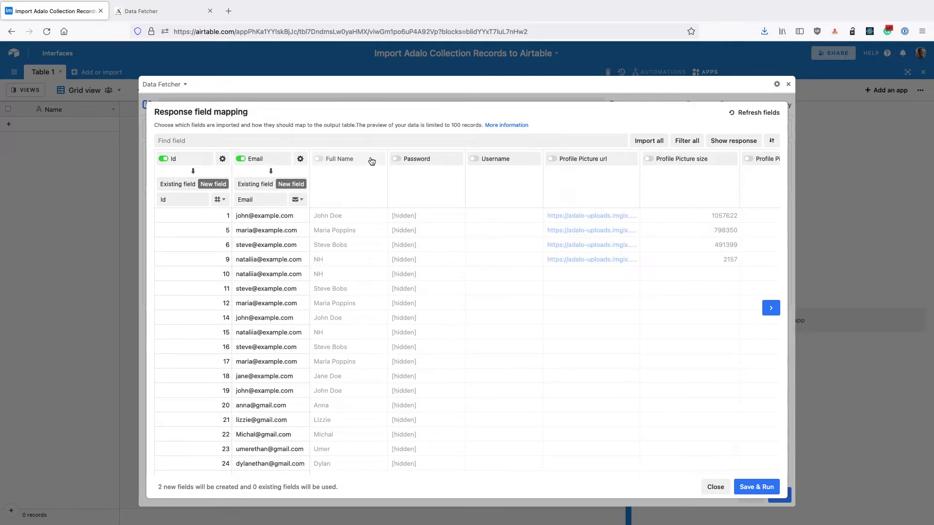
pyautogui.click(371, 161)
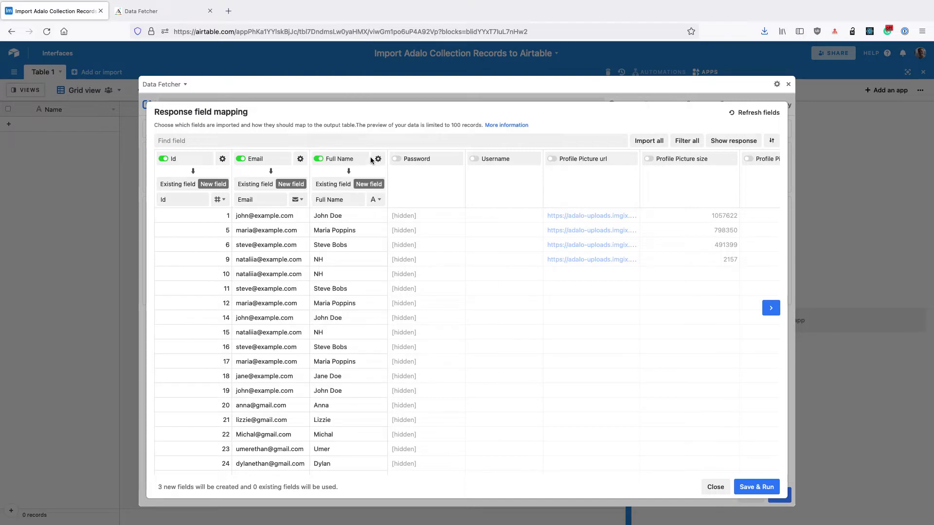
pyautogui.click(334, 185)
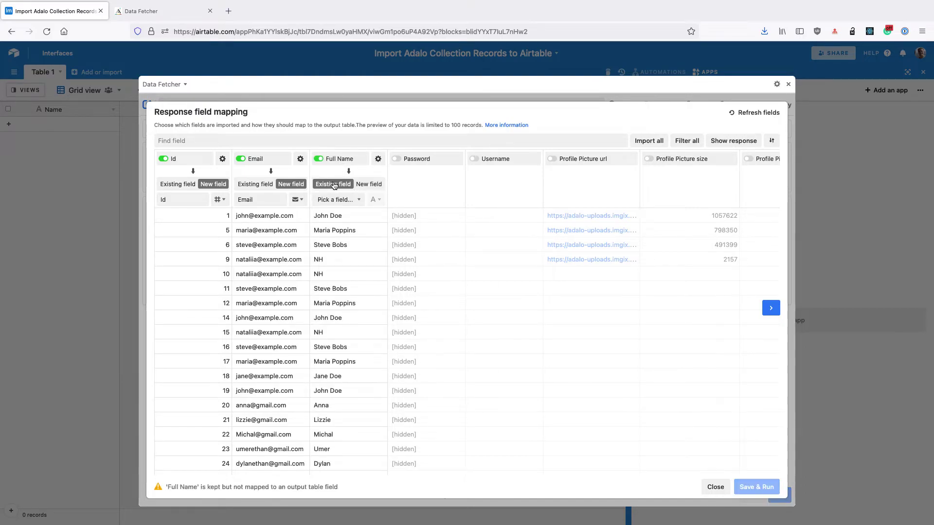
pyautogui.click(336, 199)
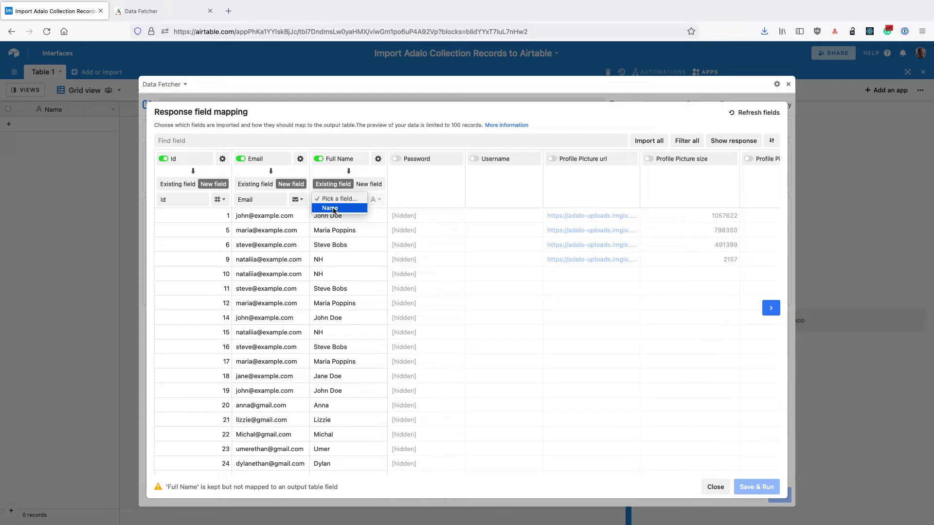
pyautogui.click(333, 209)
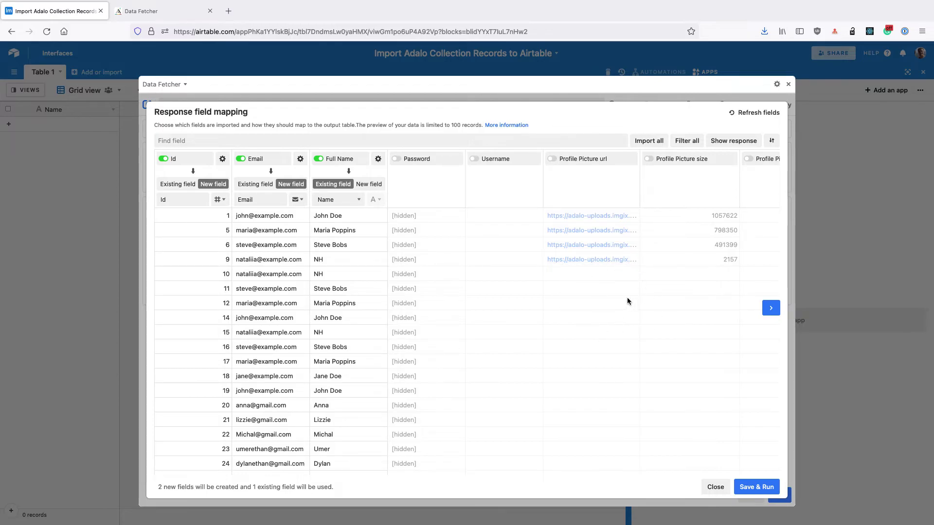
pyautogui.click(747, 483)
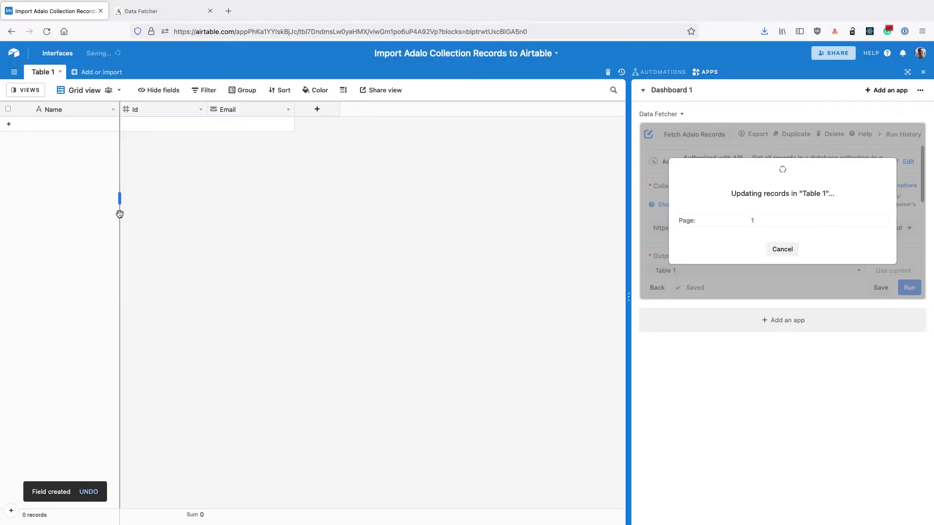
# - Let Table 1 fill with 124 user records, then expand Data Fetcher to full view
pyautogui.click(122, 214)
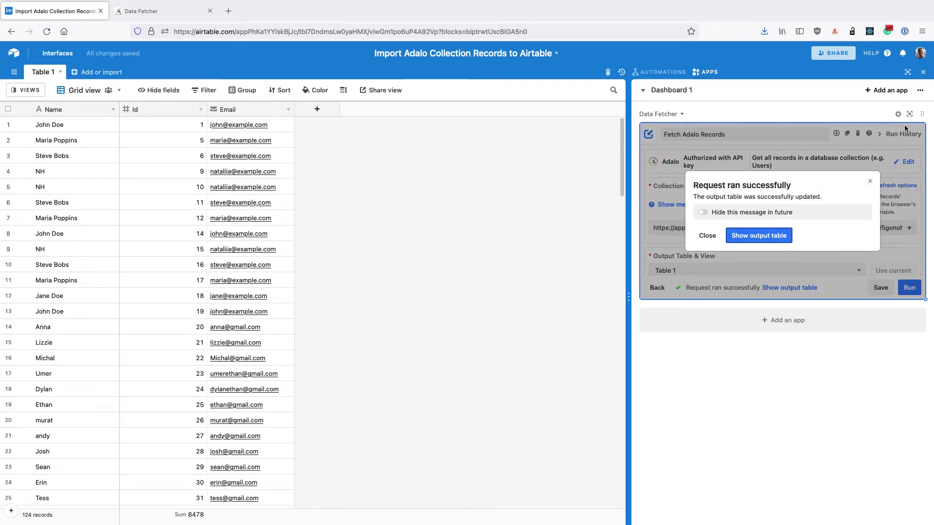
pyautogui.click(910, 117)
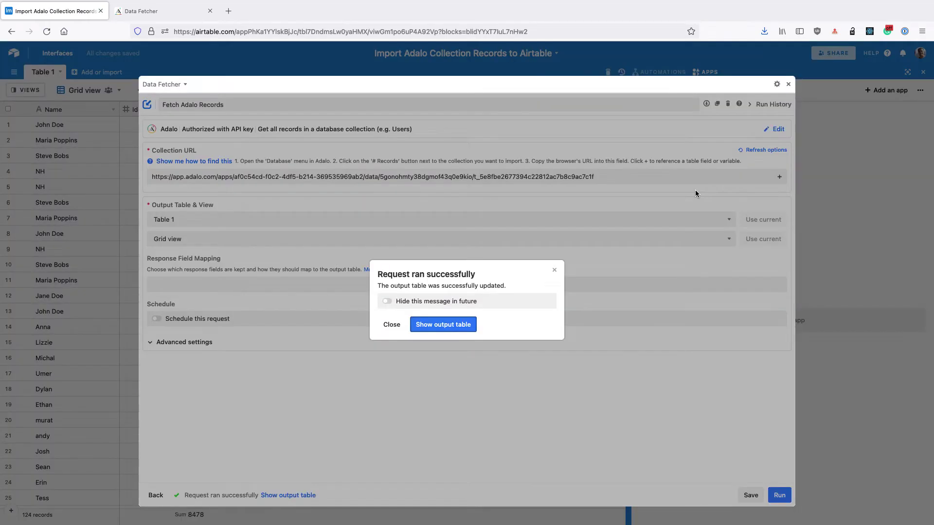
# - Dismiss the success message, set Update Based on Field to Id, and save the request
pyautogui.click(432, 302)
pyautogui.click(392, 324)
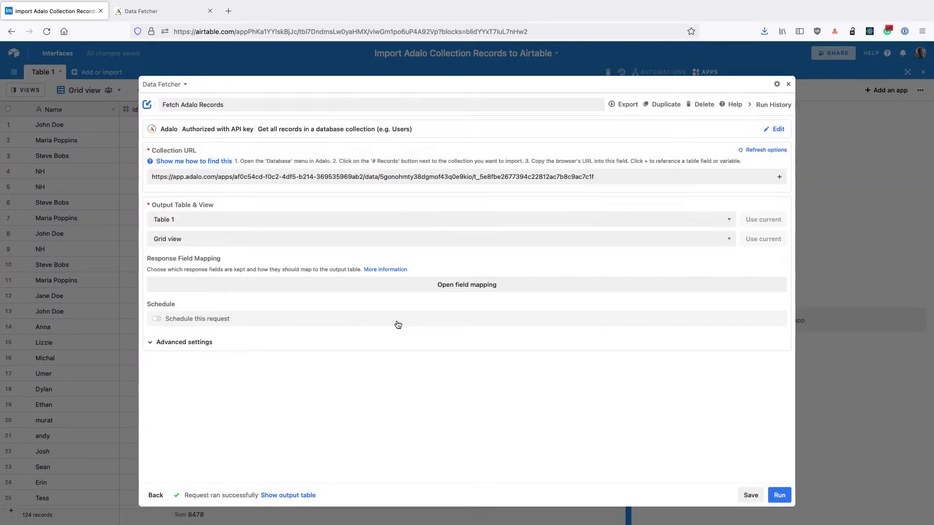
pyautogui.click(180, 342)
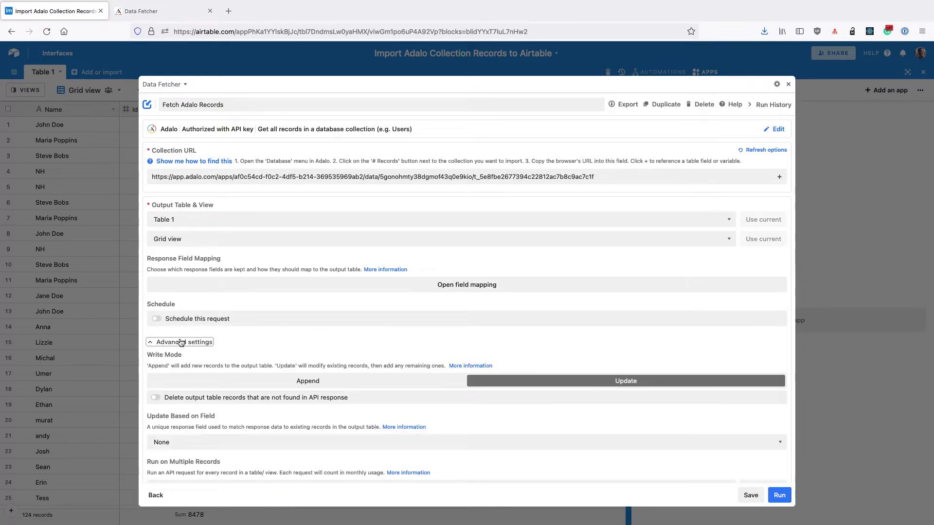
pyautogui.scroll(-1, 180, 339)
pyautogui.scroll(-2, 179, 338)
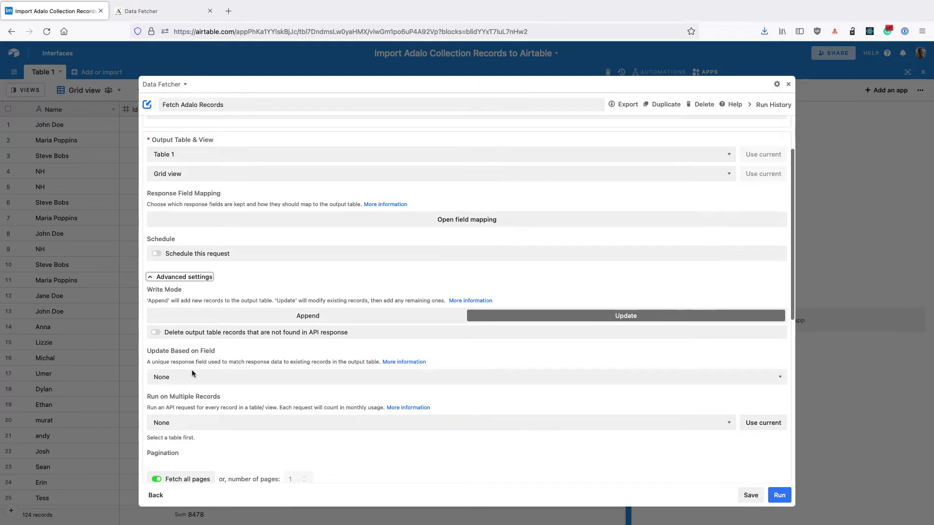
pyautogui.click(186, 382)
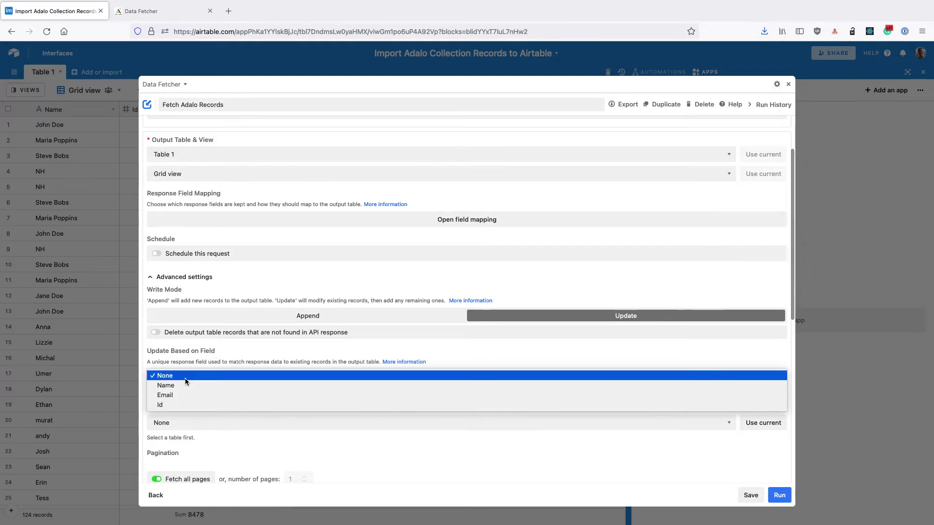
pyautogui.click(179, 403)
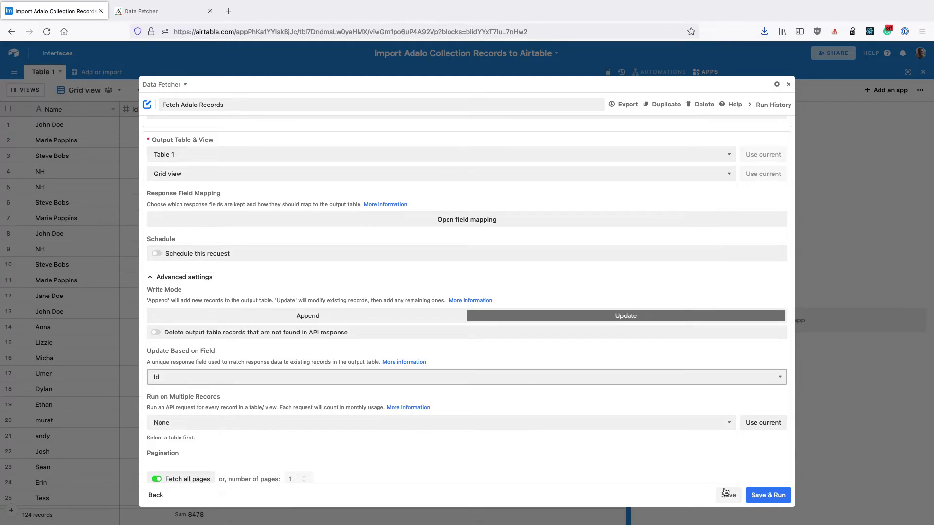
pyautogui.click(728, 494)
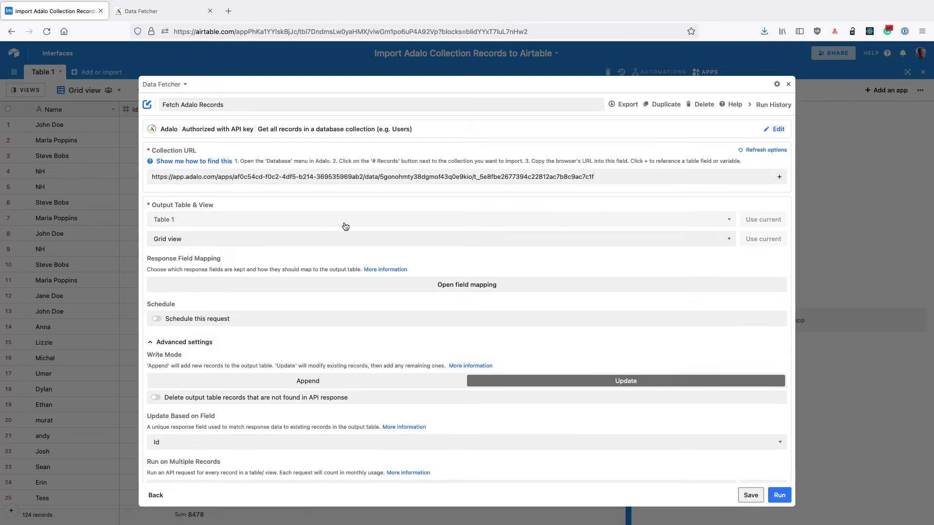
# - Append '!!!!' to the Name in row 10 of Table 1
pyautogui.click(74, 265)
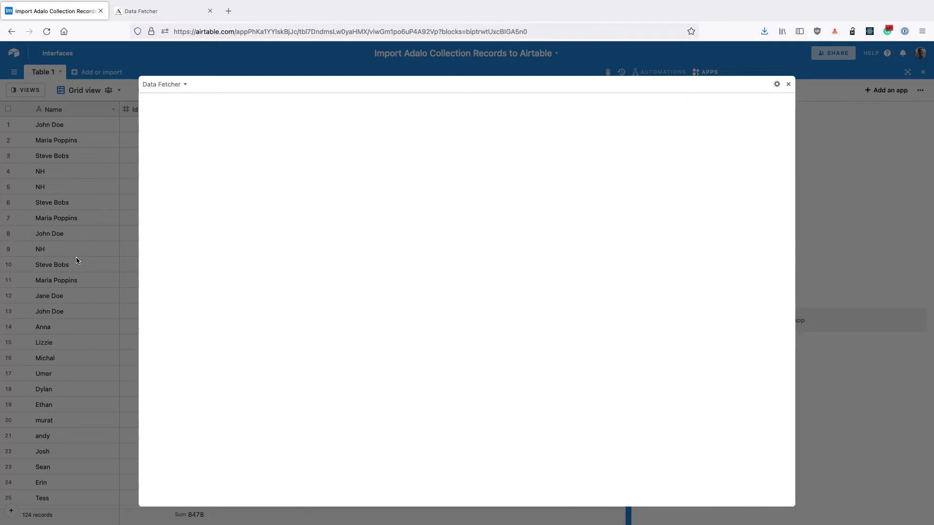
pyautogui.click(74, 264)
pyautogui.click(68, 265)
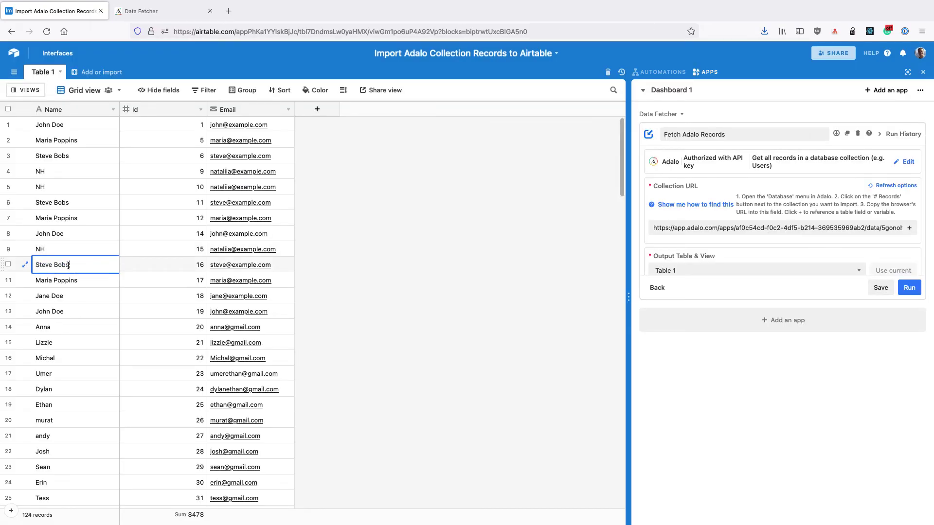
pyautogui.write('!!!!')
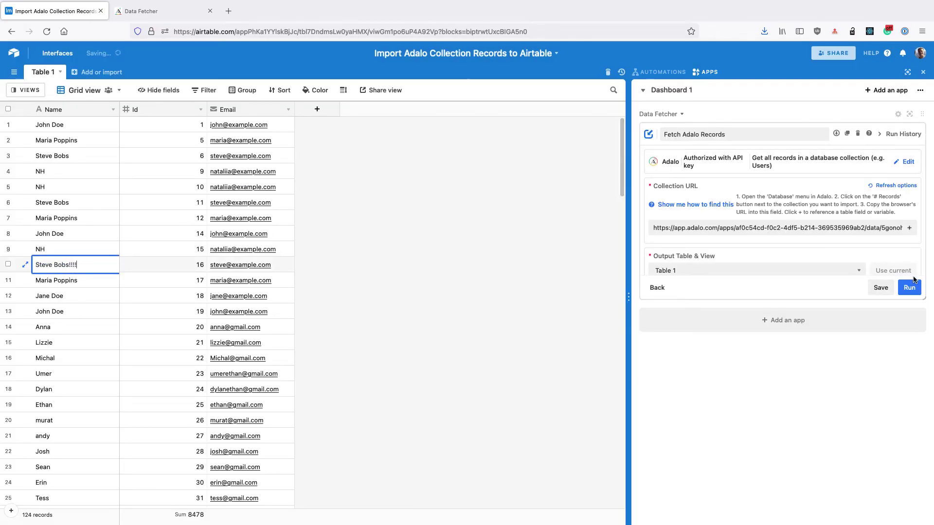
# - Rerun the import so row 10's Name is restored from Adalo
pyautogui.click(912, 288)
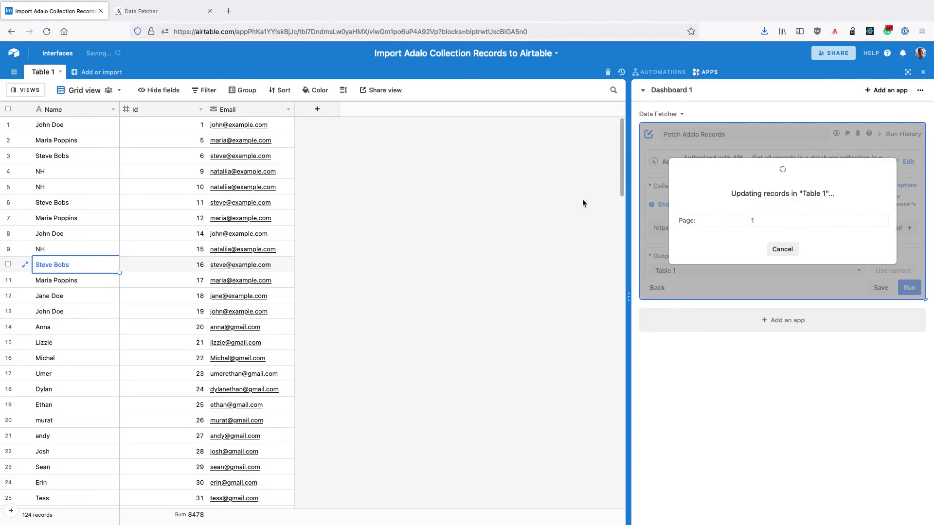
pyautogui.click(157, 14)
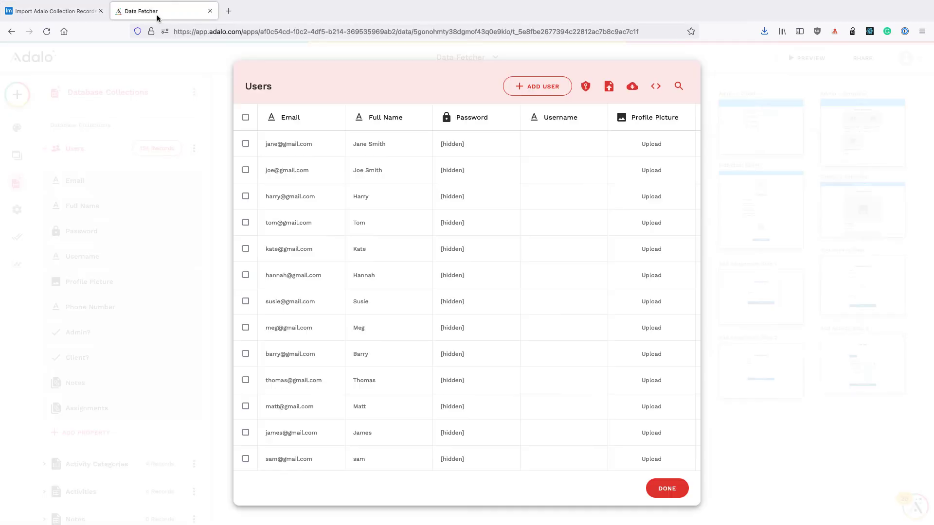
pyautogui.click(74, 17)
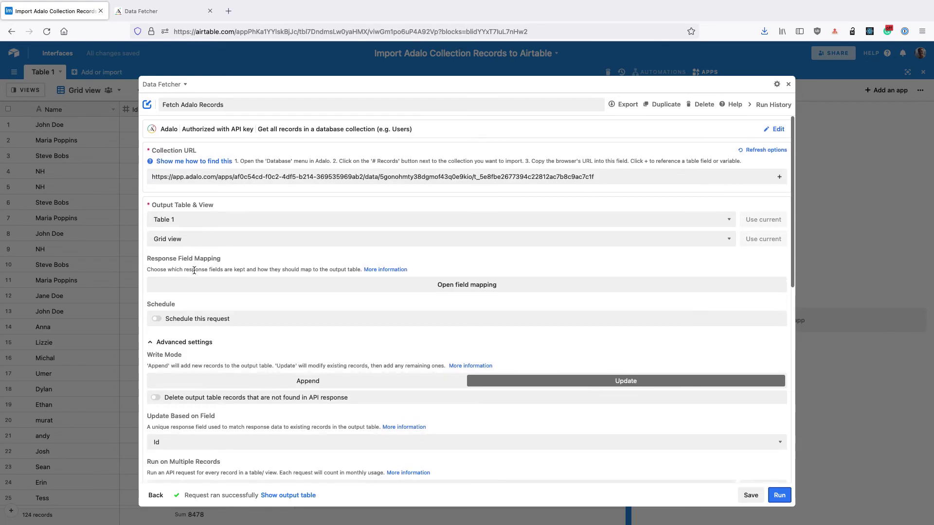
# - Turn on the request schedule, repeating every hour, add Saturday and Sunday, and save
pyautogui.click(183, 344)
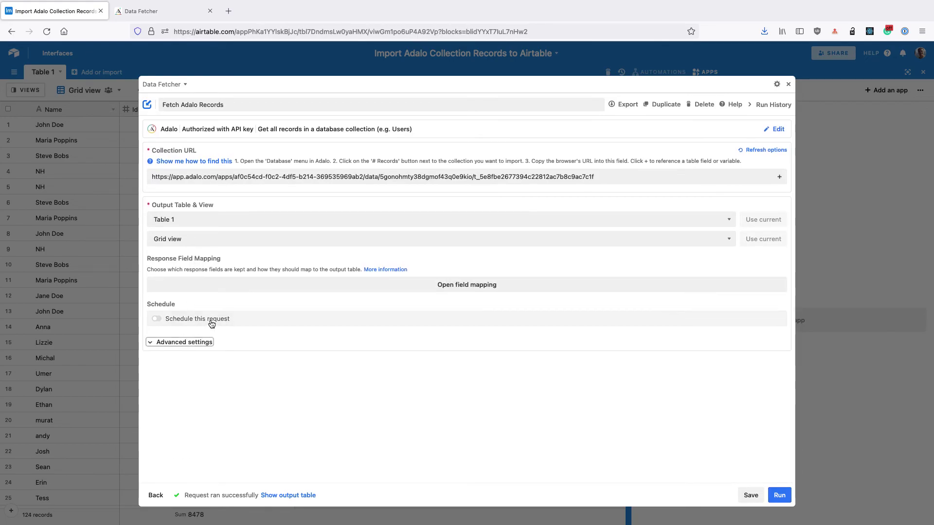
pyautogui.click(190, 323)
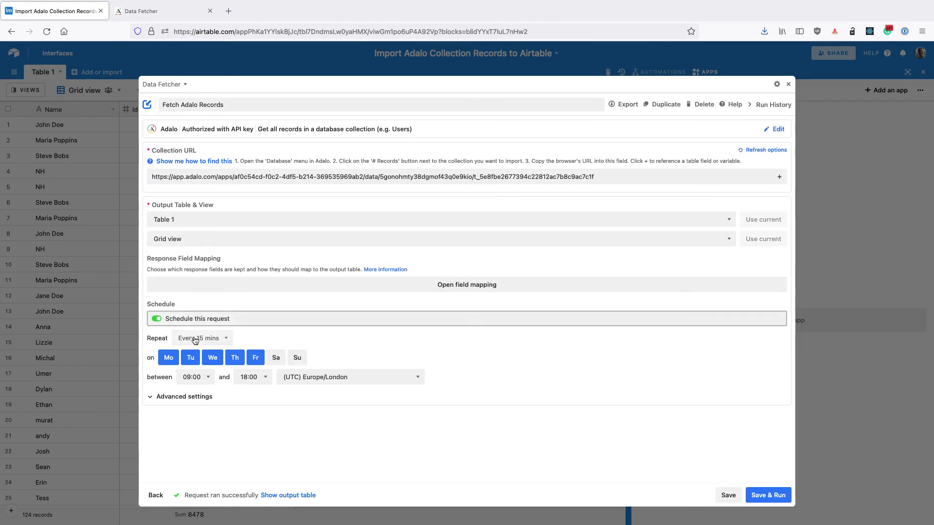
pyautogui.click(195, 338)
pyautogui.click(197, 358)
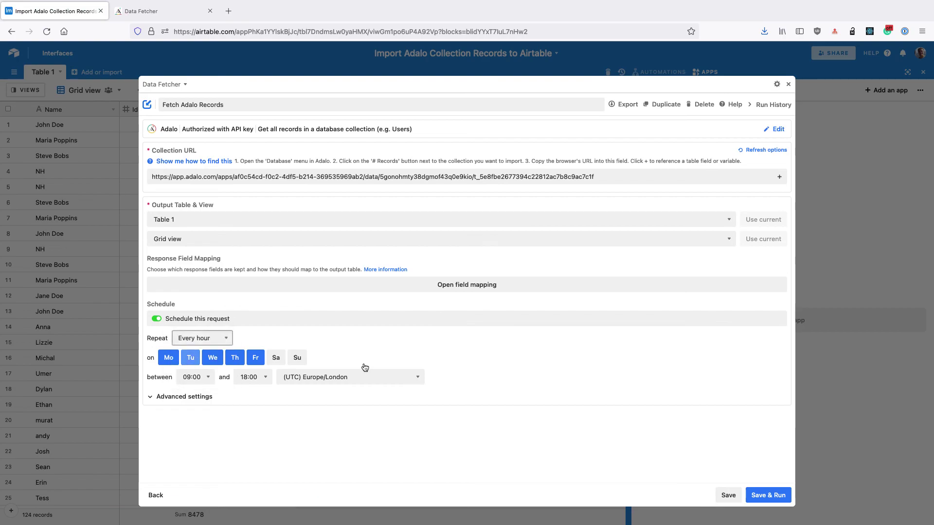
pyautogui.click(276, 358)
pyautogui.click(297, 358)
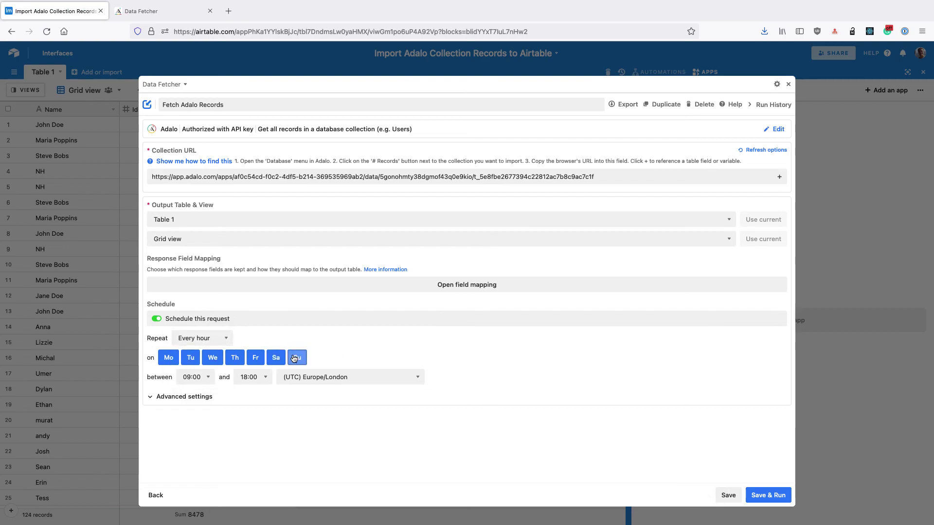
pyautogui.click(727, 495)
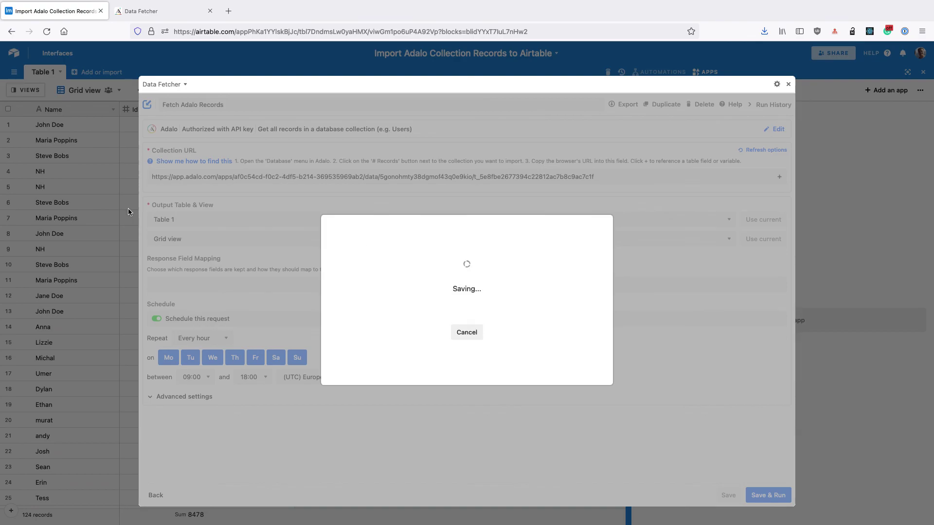